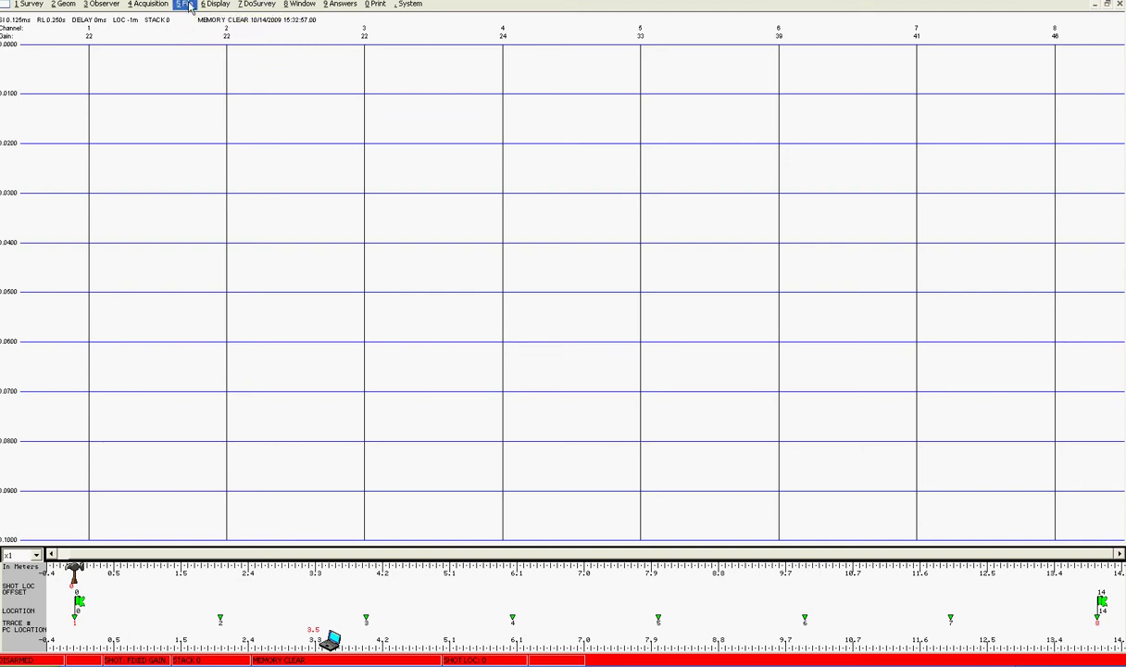
Step: Change the Storage Parameters next file number to 10 and confirm
left_click(185, 5)
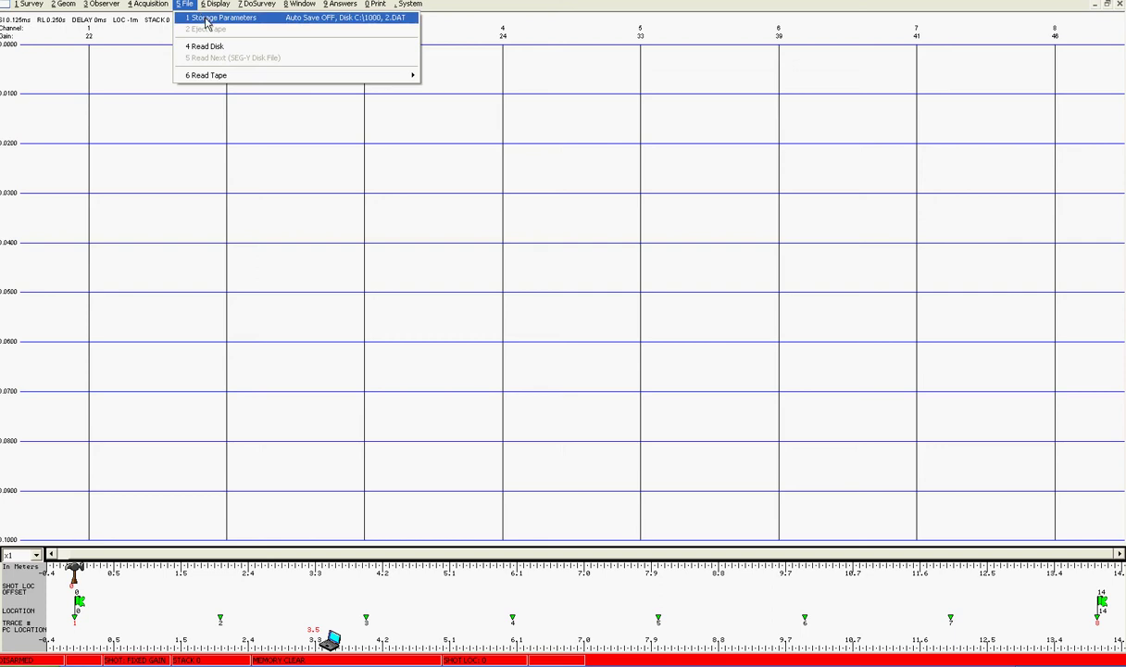
left_click(206, 17)
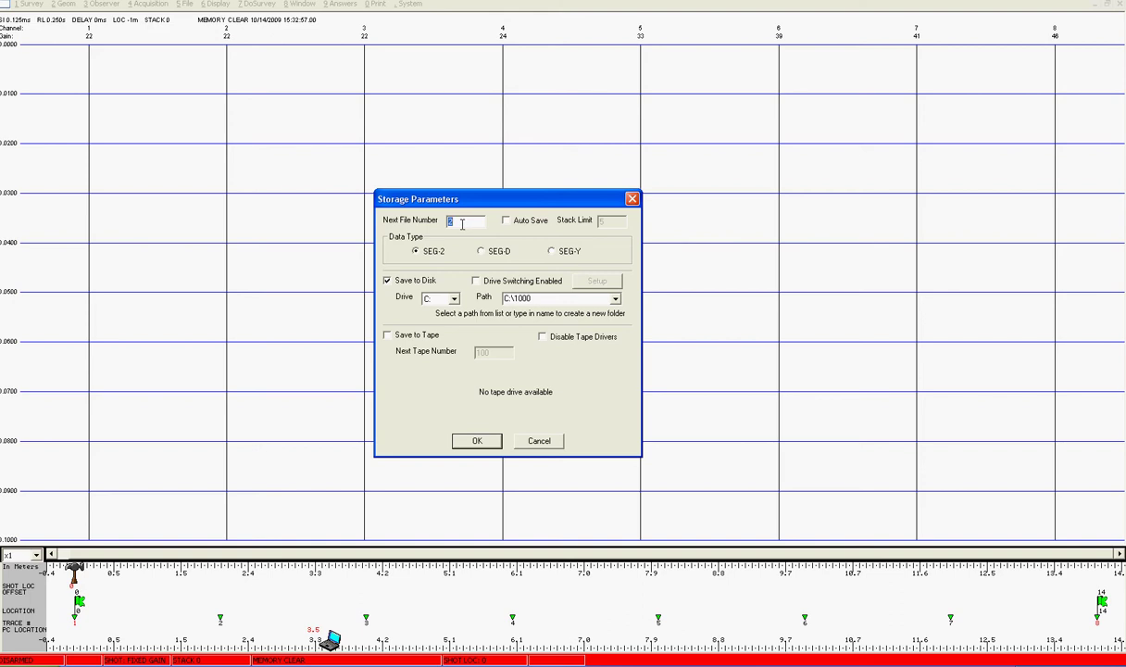
left_click_drag(462, 224, 449, 225)
type("10")
left_click(485, 442)
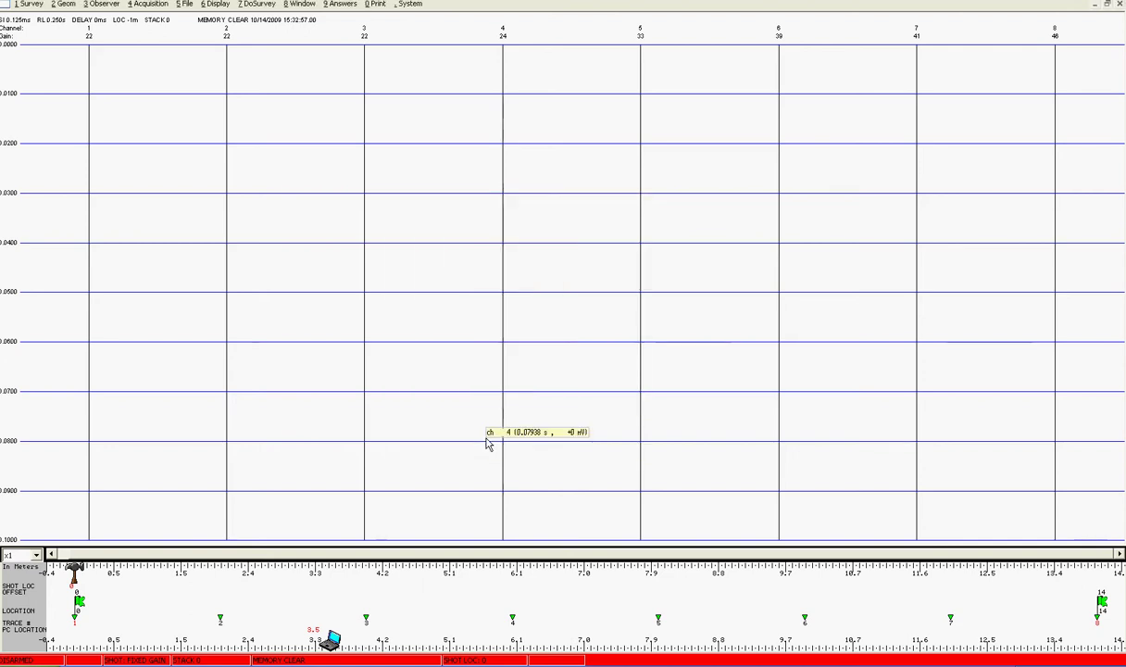
left_click(143, 7)
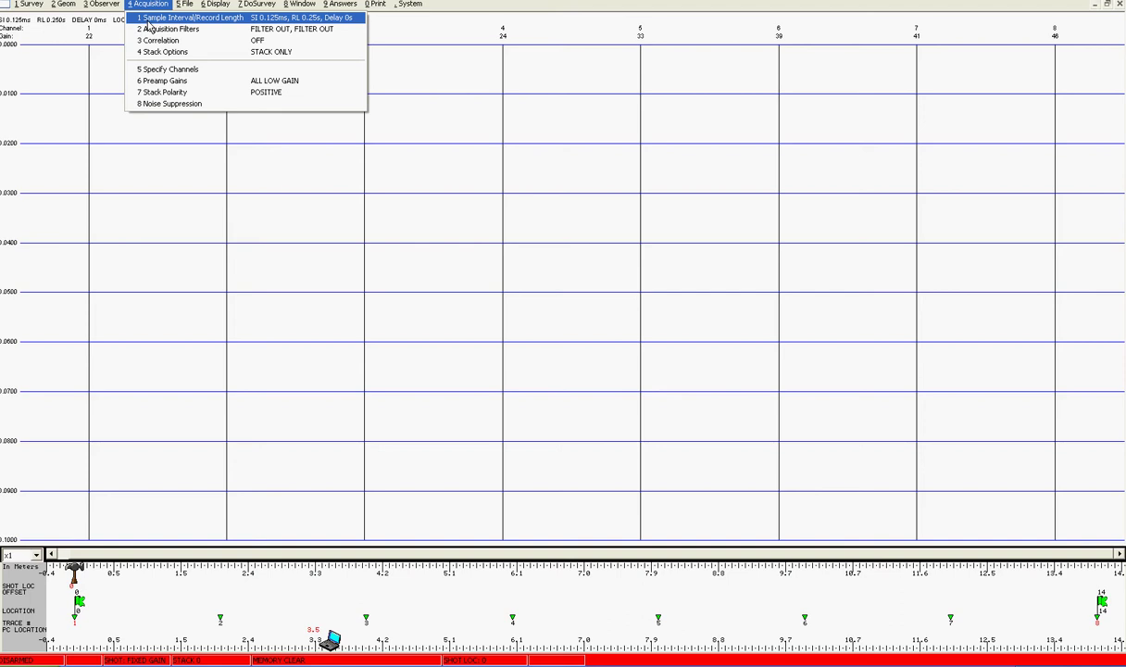
left_click(148, 19)
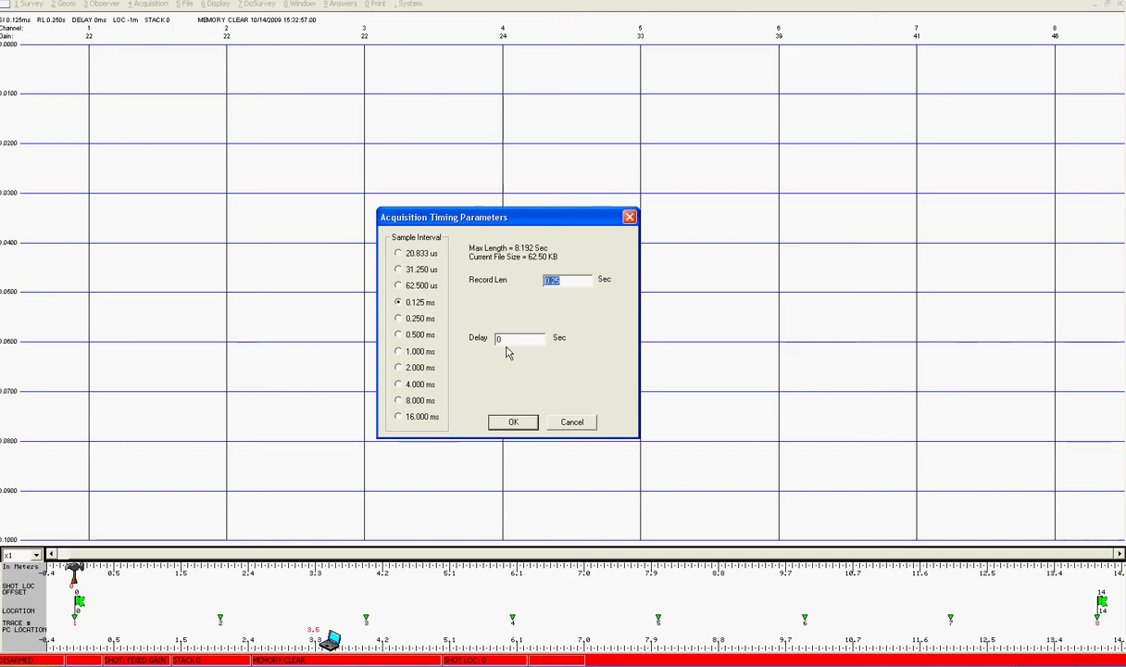
left_click(514, 422)
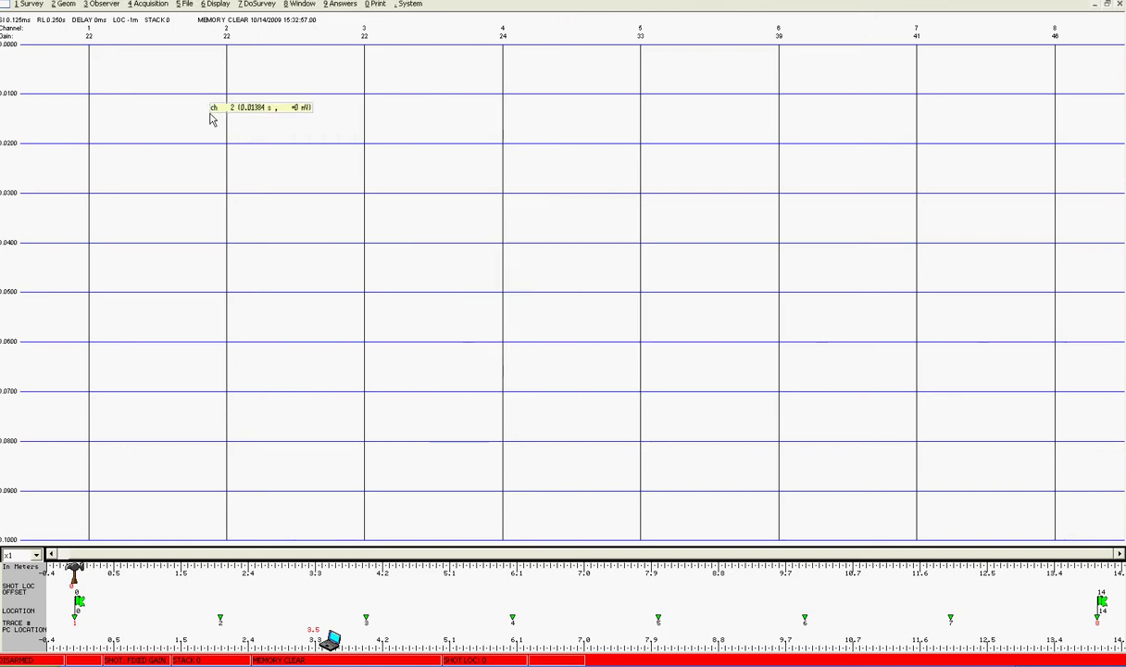
left_click(146, 6)
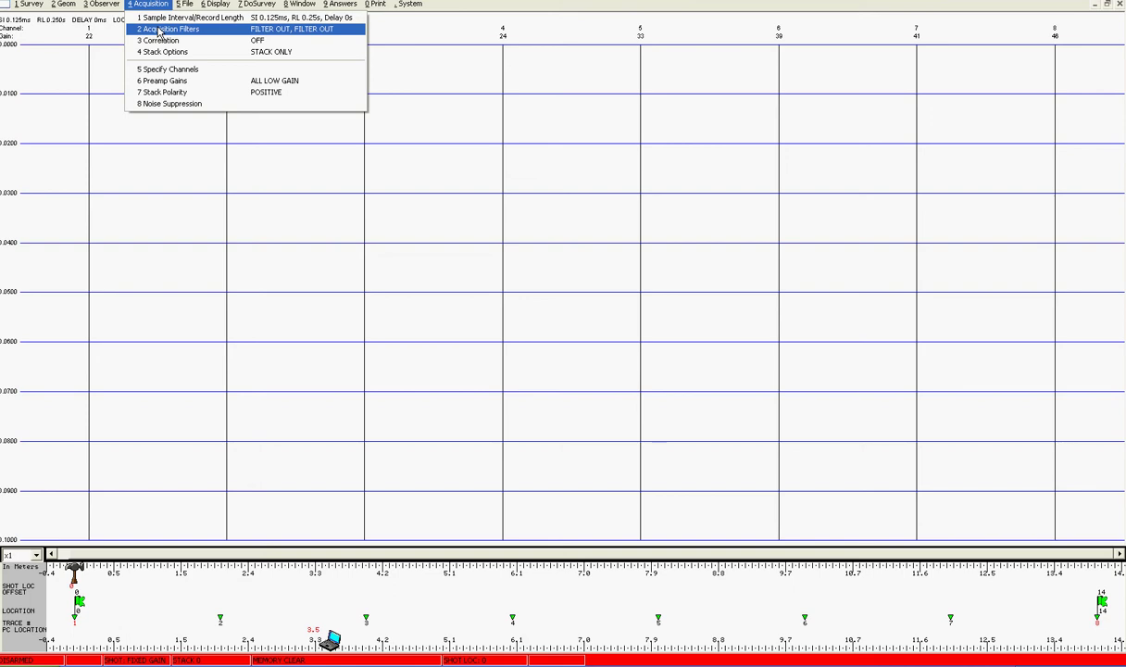
left_click(159, 32)
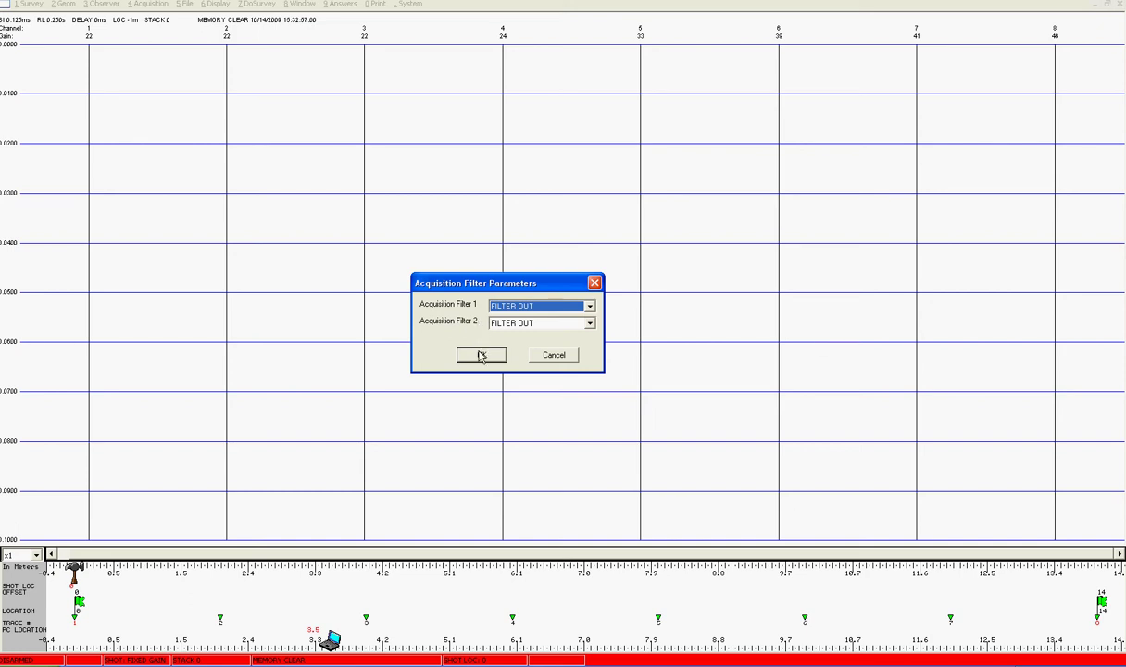
left_click(482, 355)
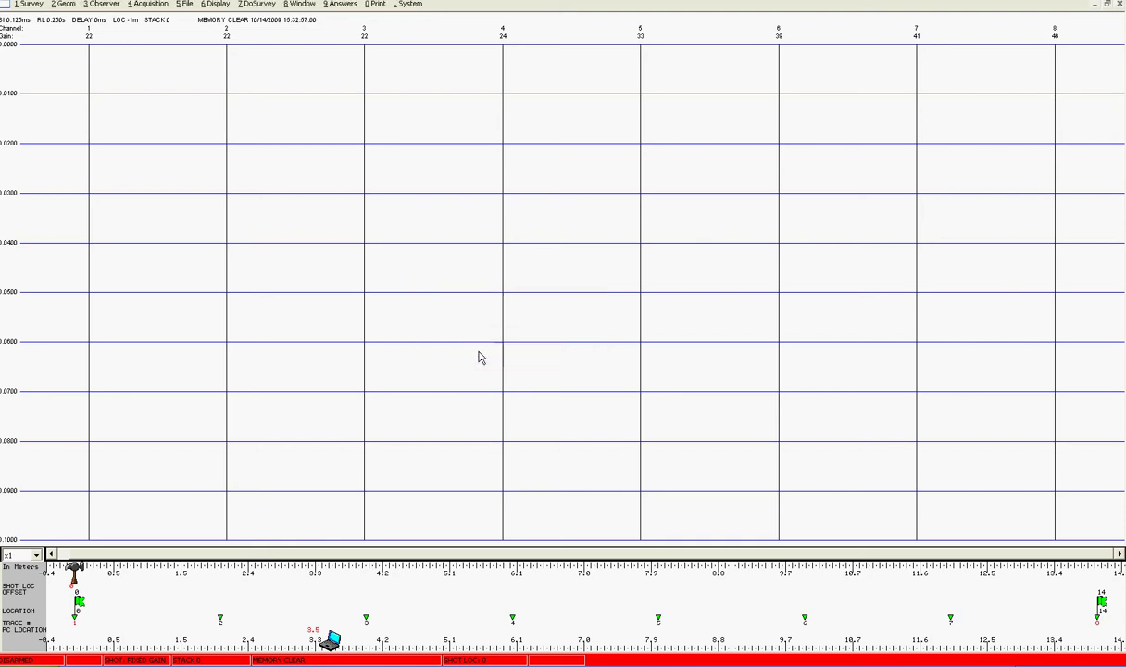
left_click(153, 6)
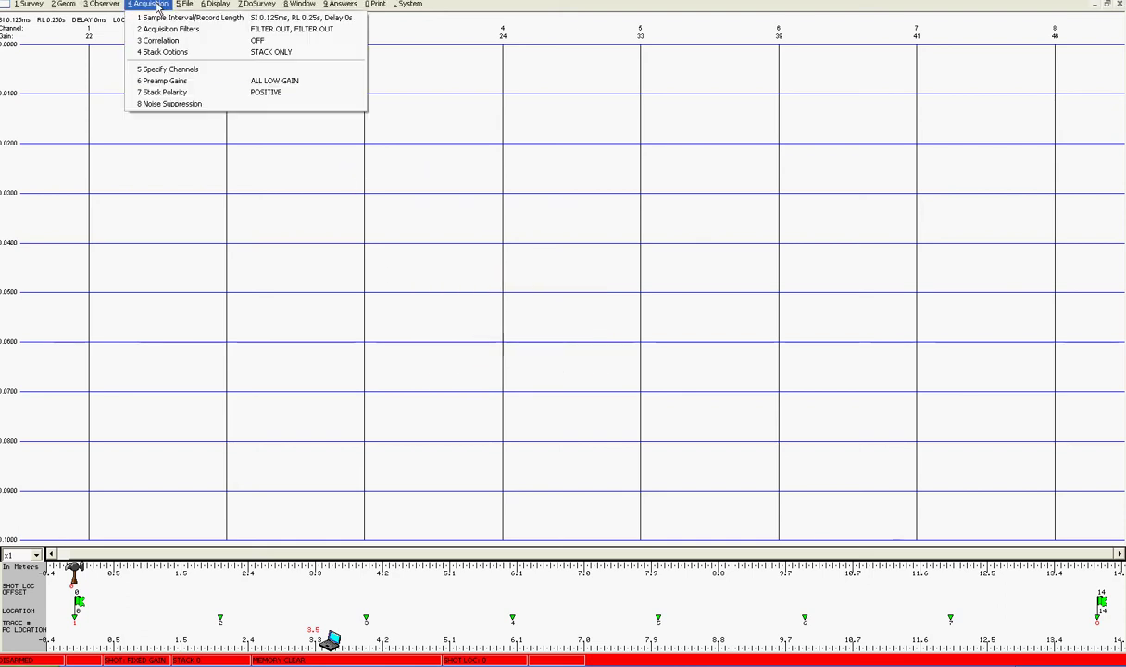
left_click(157, 52)
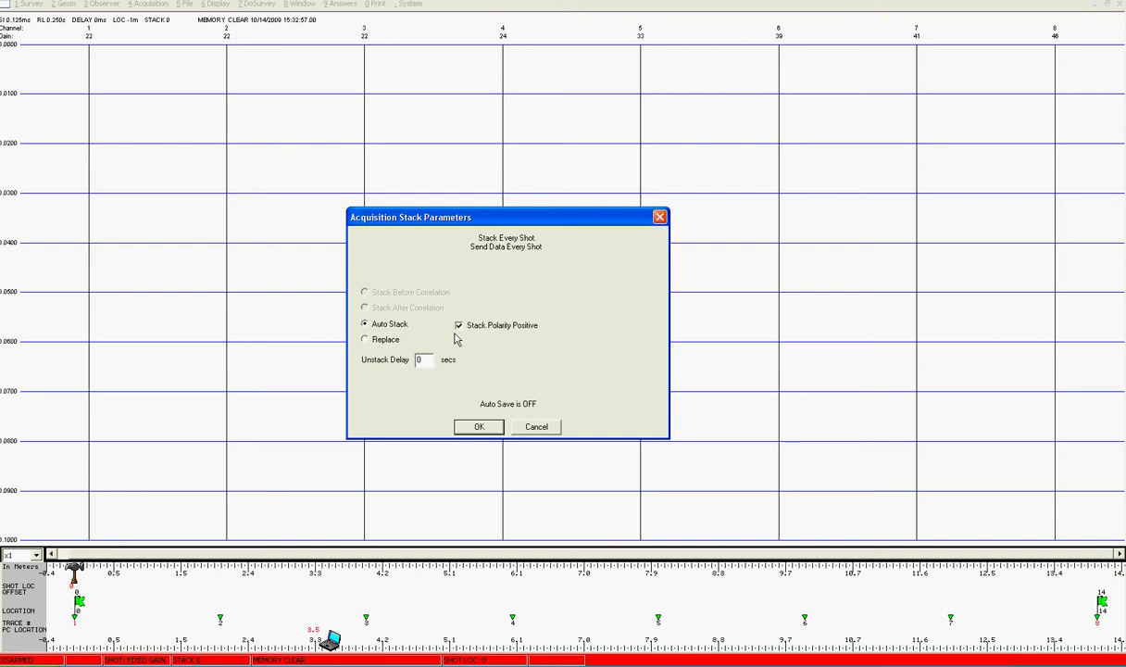
left_click(458, 325)
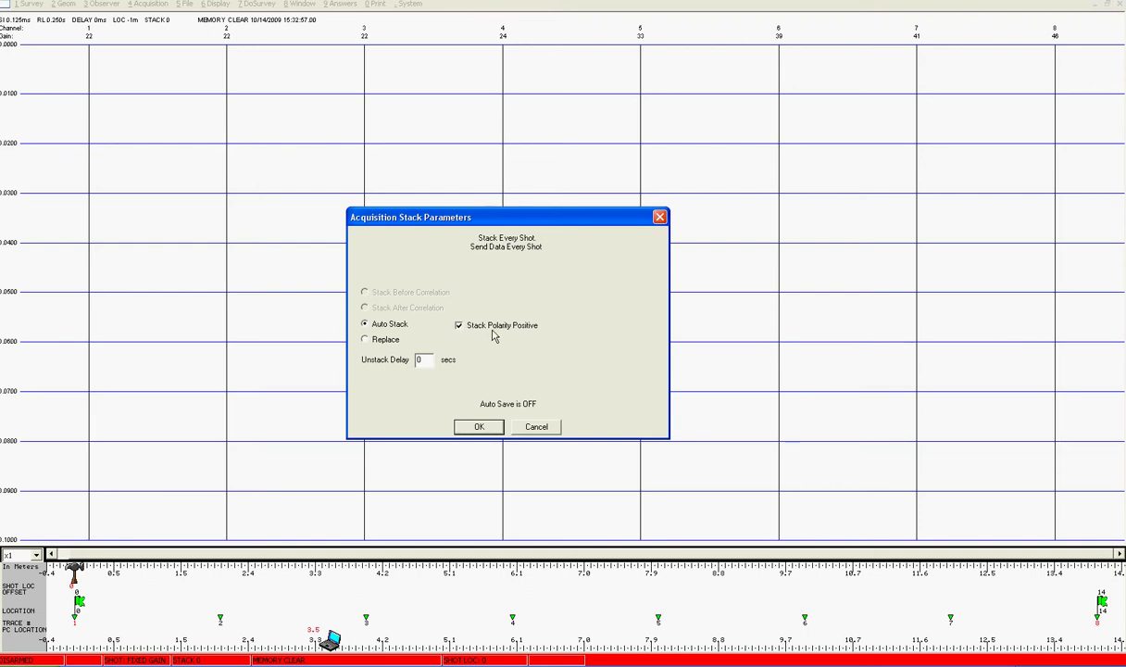
left_click(458, 326)
left_click(472, 426)
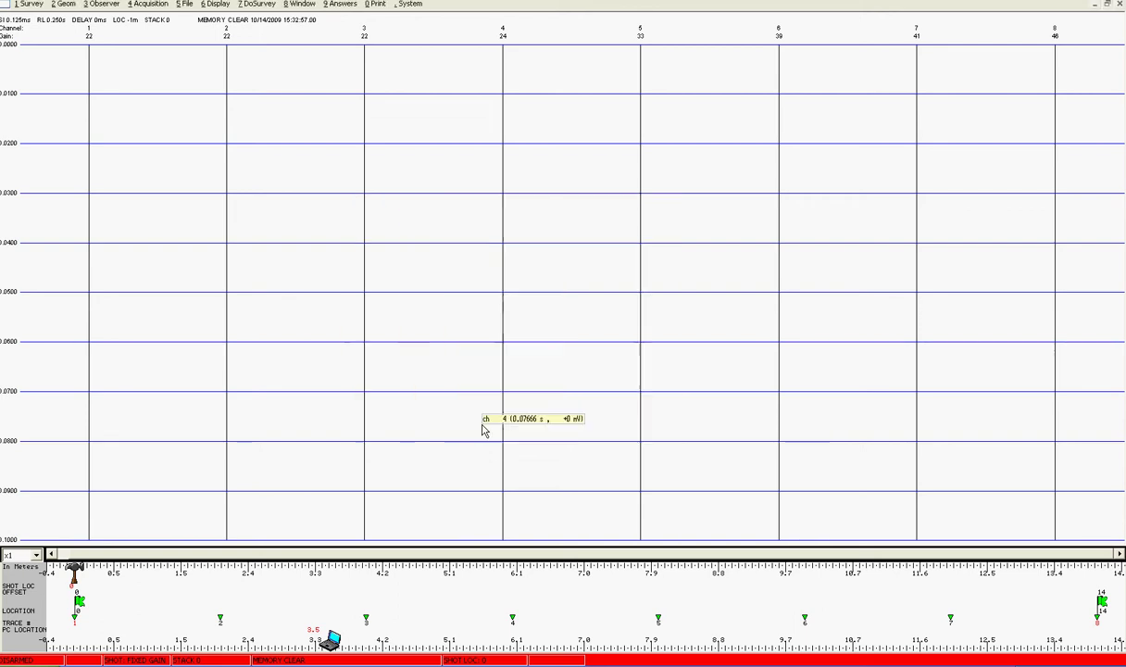
left_click(136, 5)
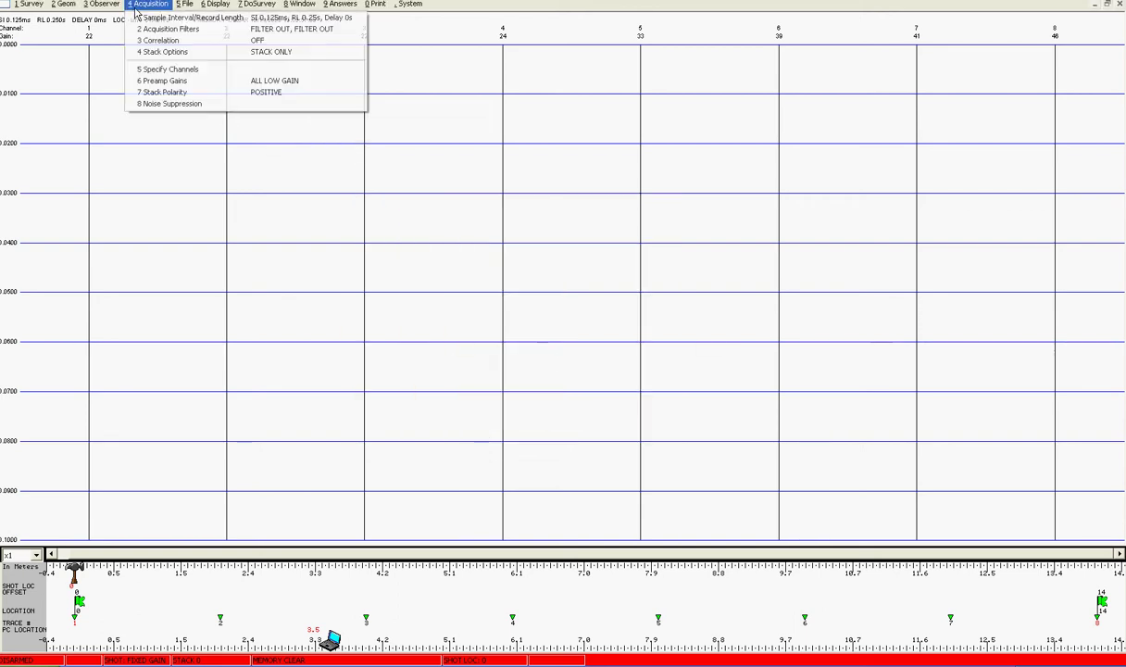
left_click(148, 70)
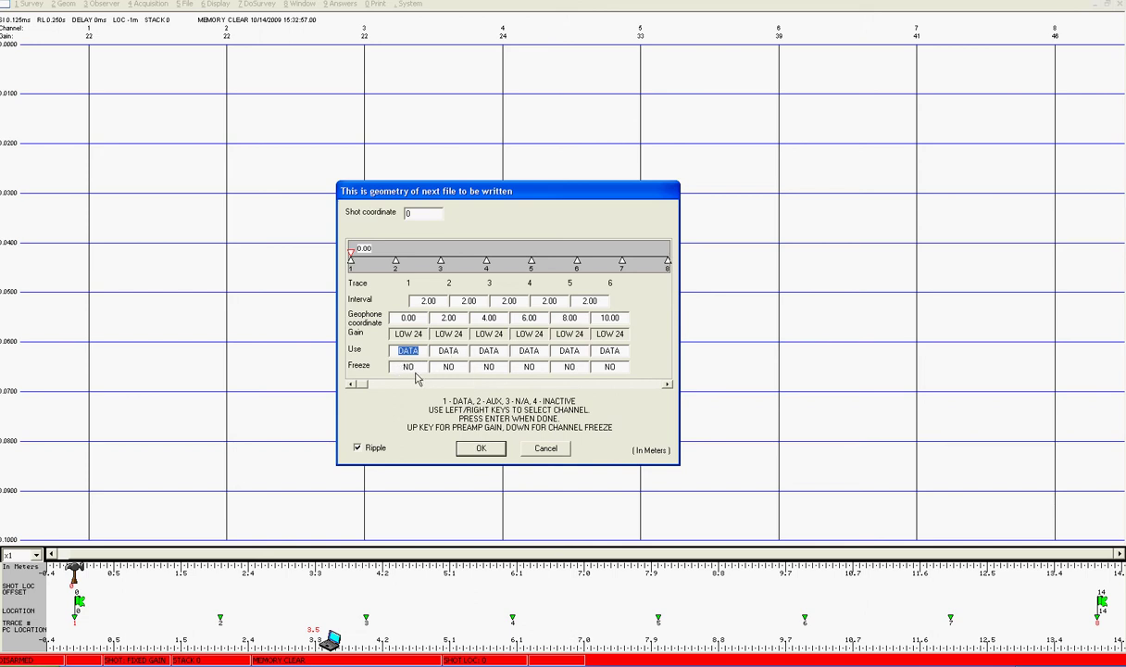
left_click(482, 452)
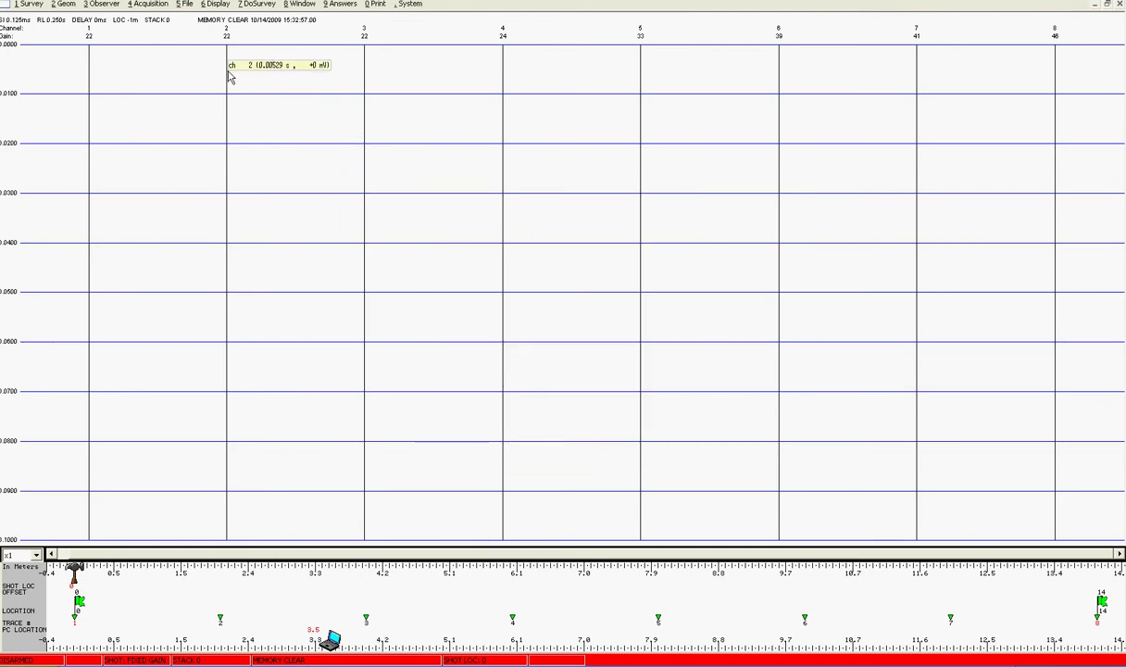
Step: Load shot record 1001.dat from disk with Read Disk
left_click(185, 4)
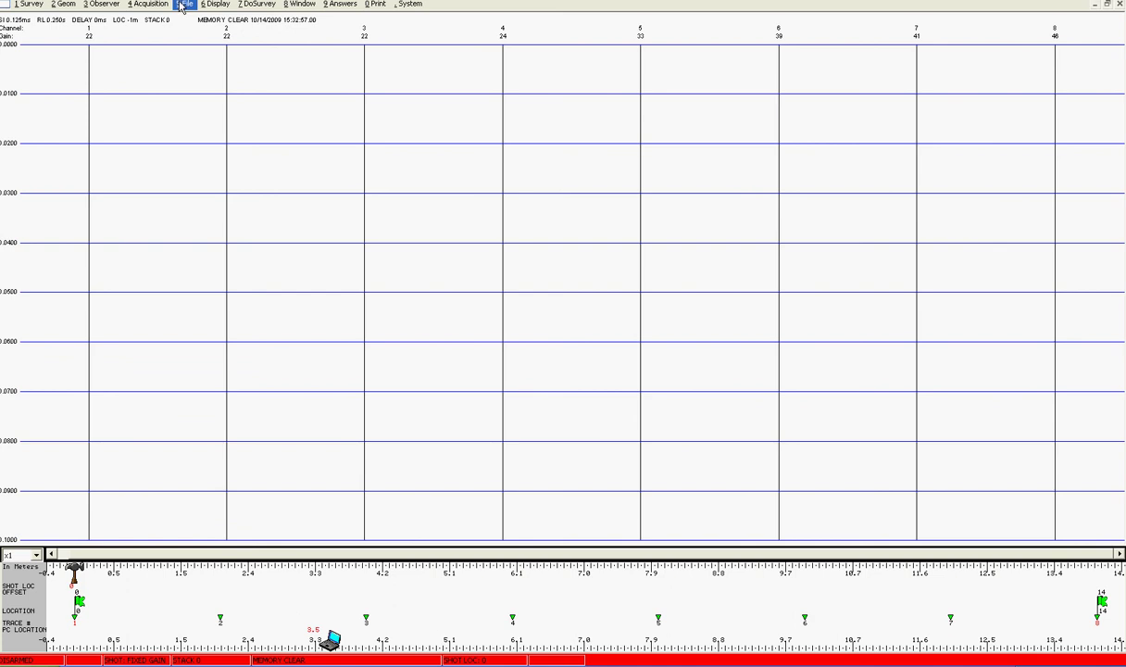
left_click(195, 47)
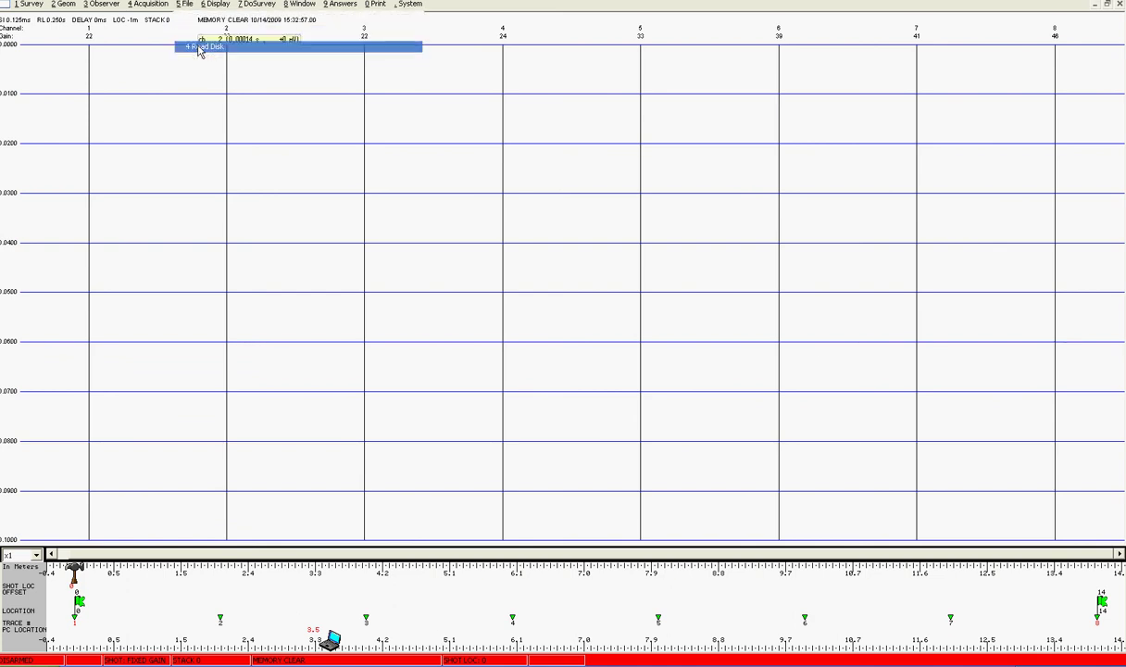
left_click(452, 292)
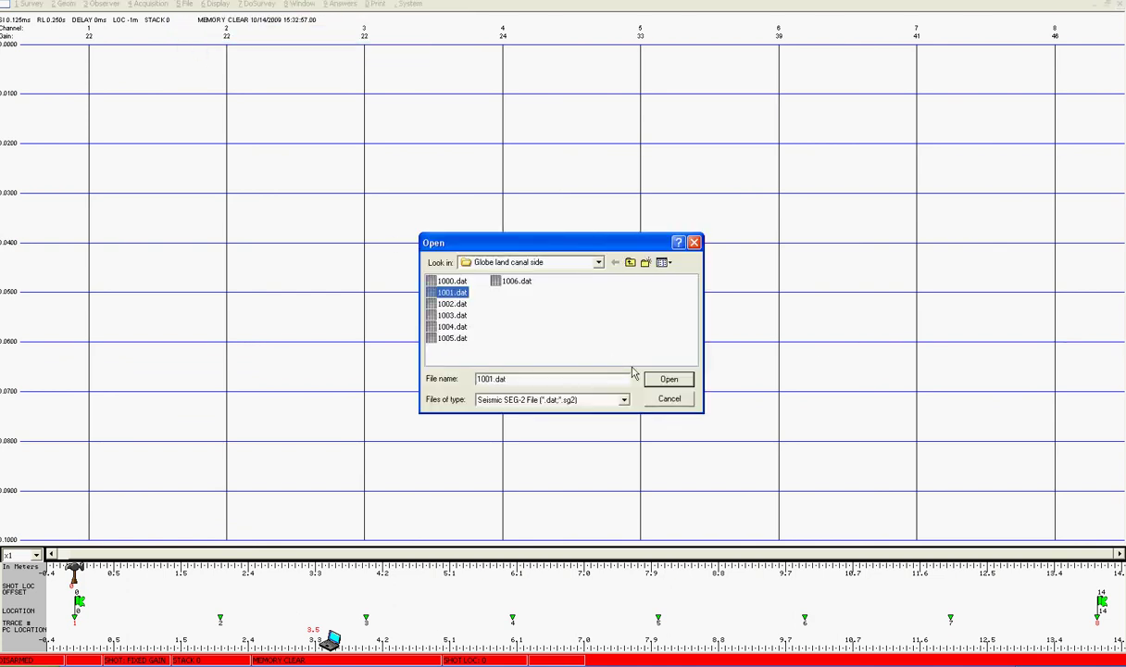
left_click(666, 380)
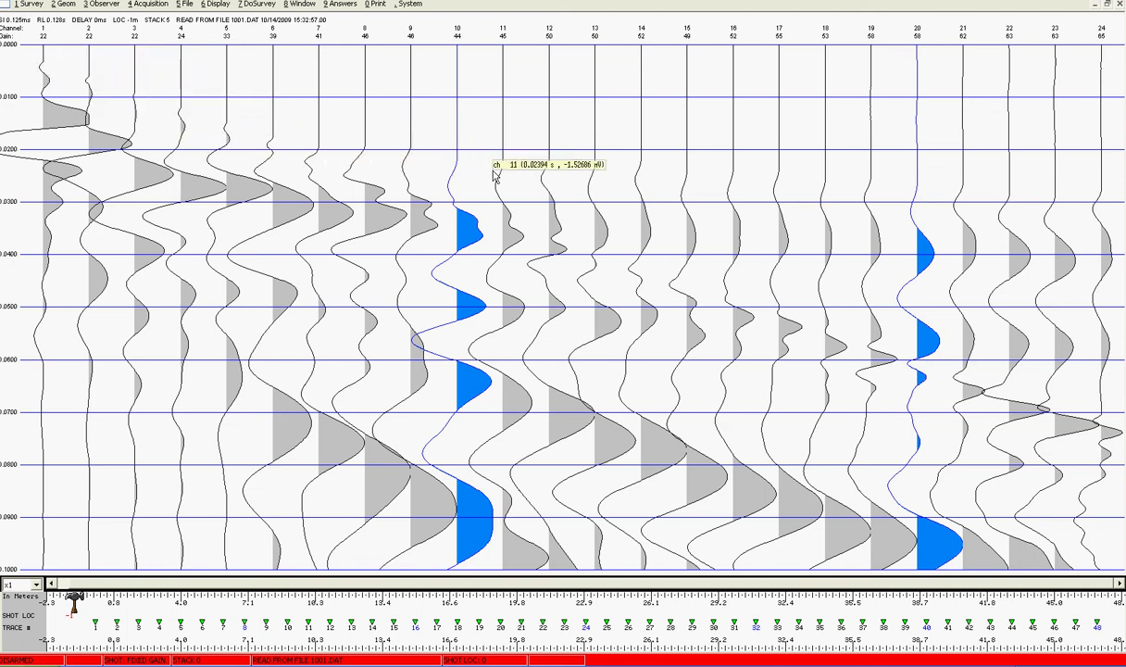
Step: Set the shot display boundary to end channel 48 and end time 0.25 s
left_click(216, 4)
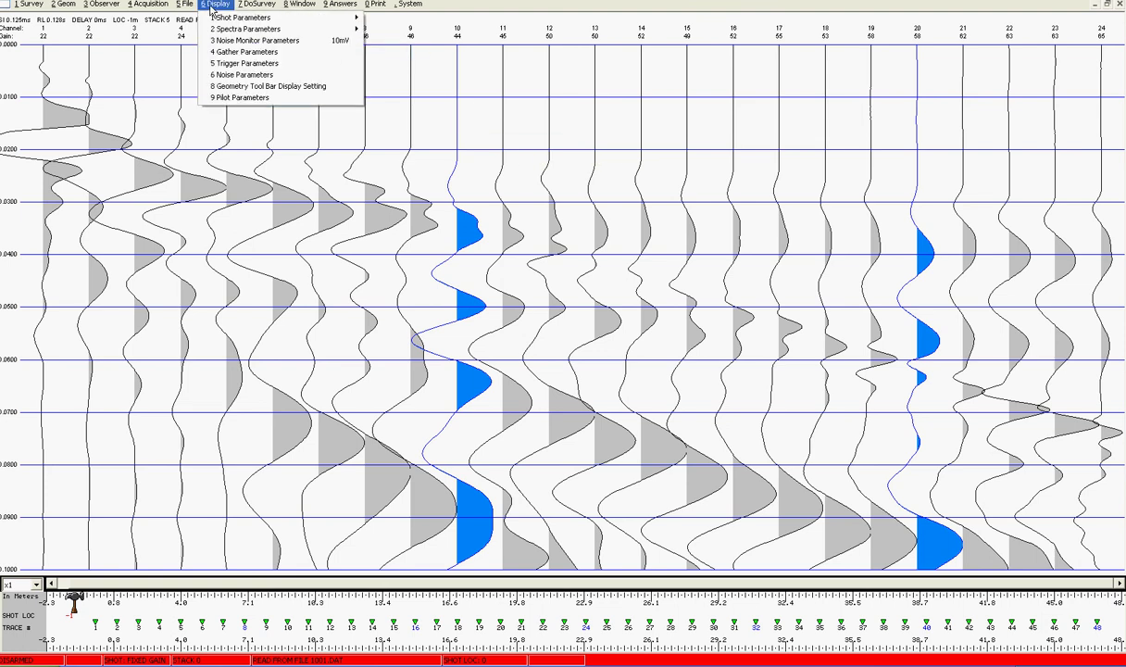
mouse_move(224, 18)
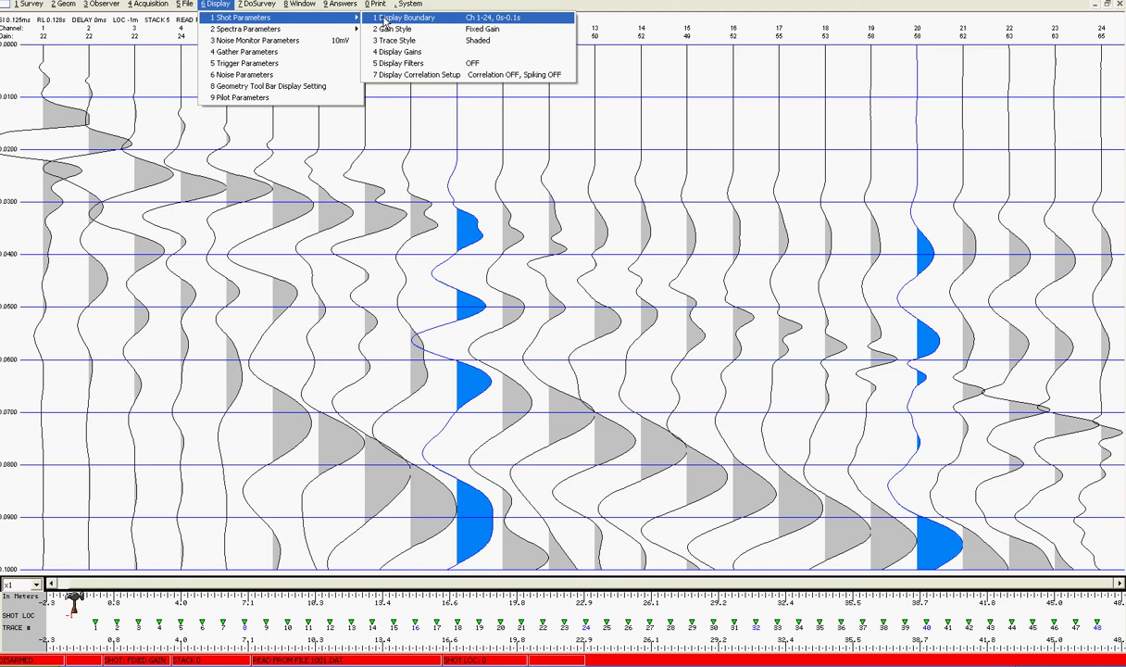
left_click(398, 18)
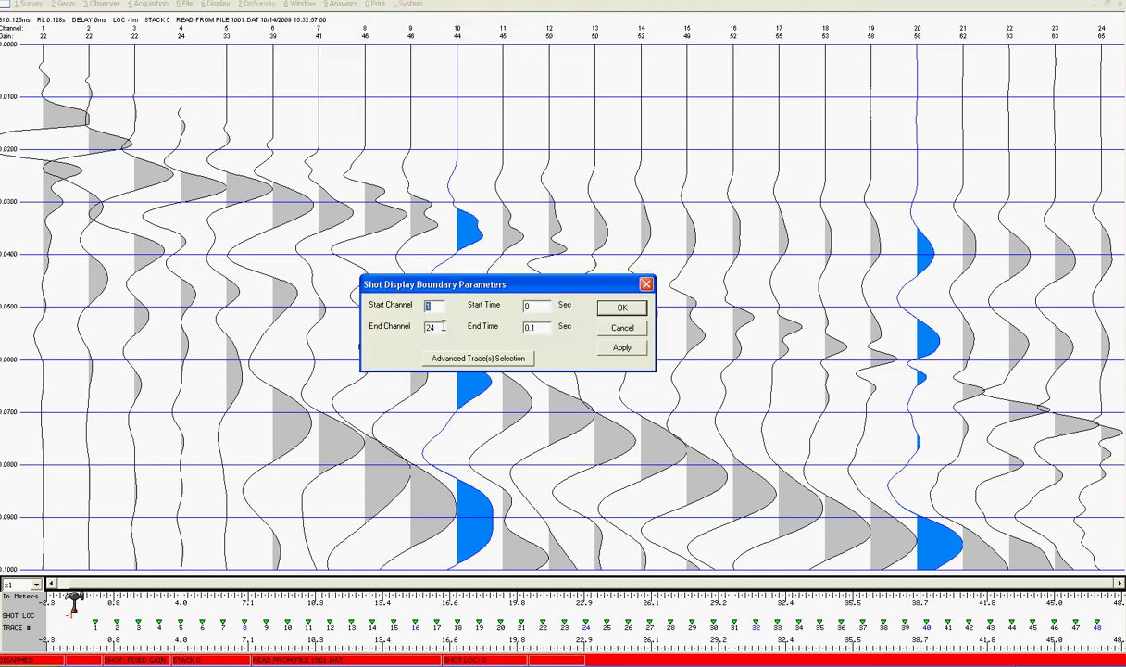
key("Tab")
type("48")
left_click(621, 348)
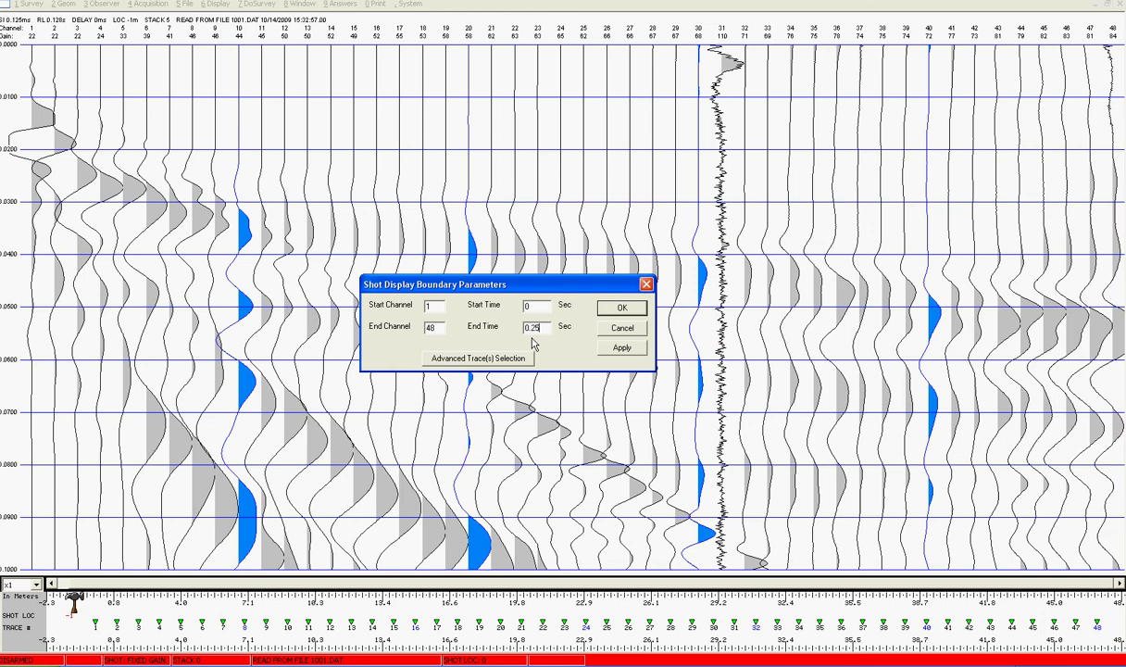
left_click(628, 350)
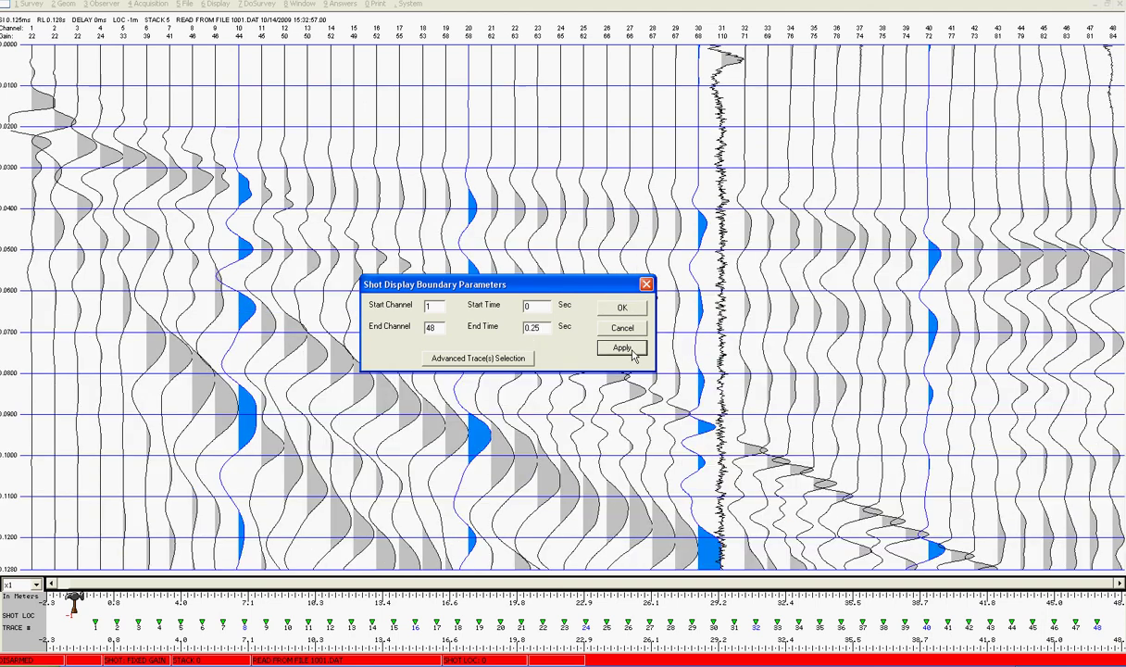
left_click(619, 307)
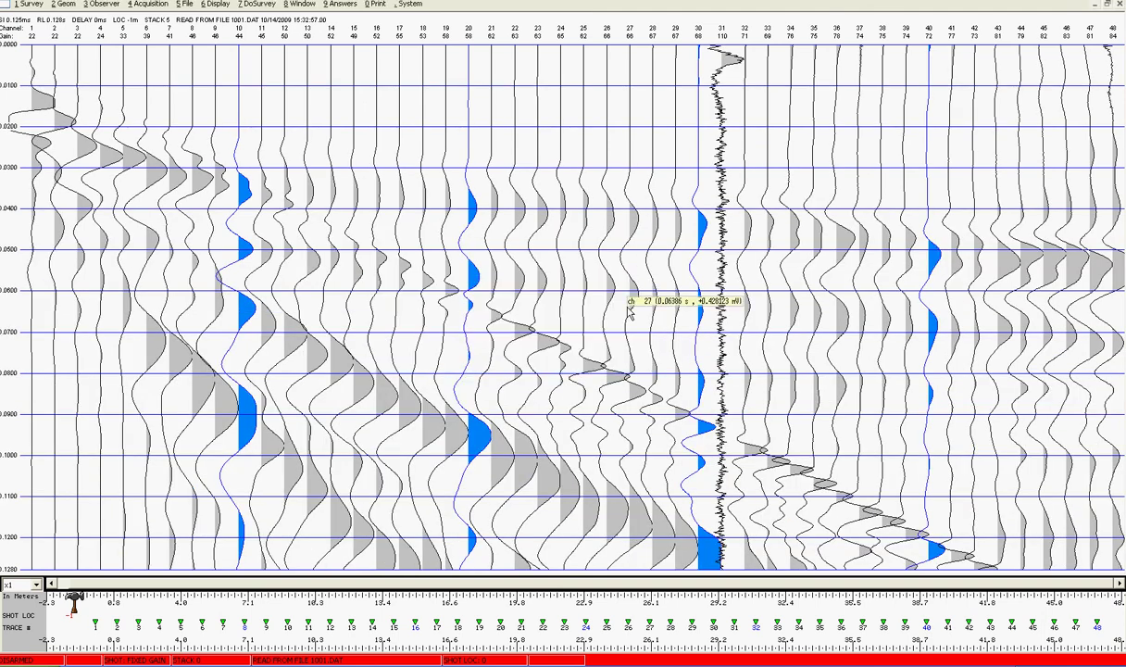
Step: Switch the shot trace style to Variable Area
left_click(215, 4)
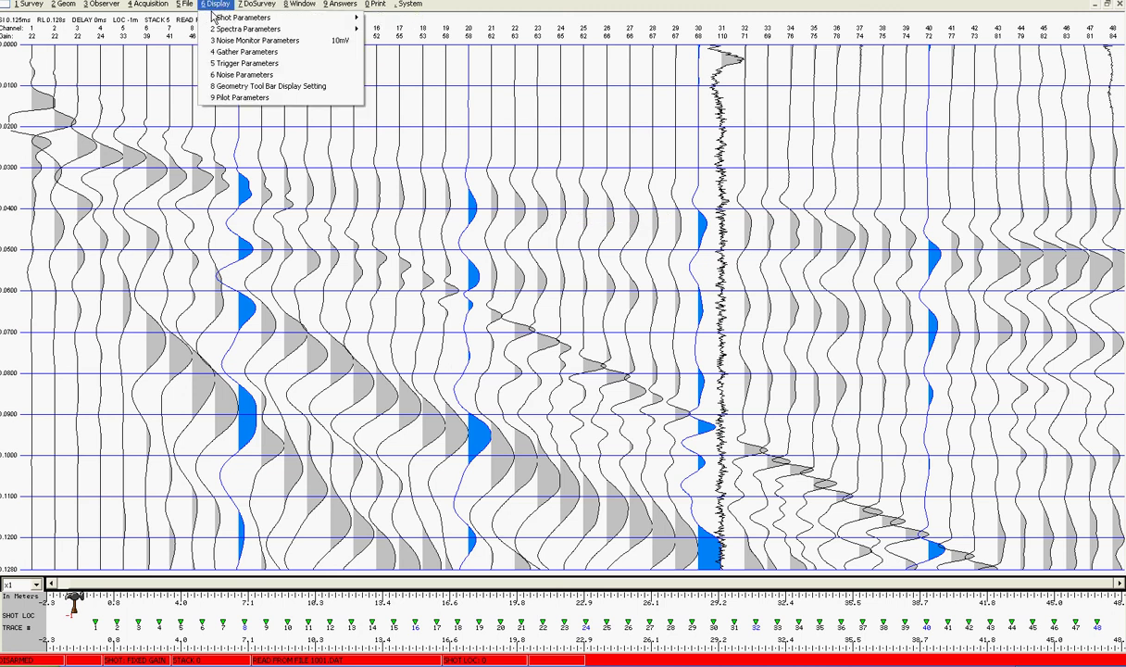
mouse_move(253, 19)
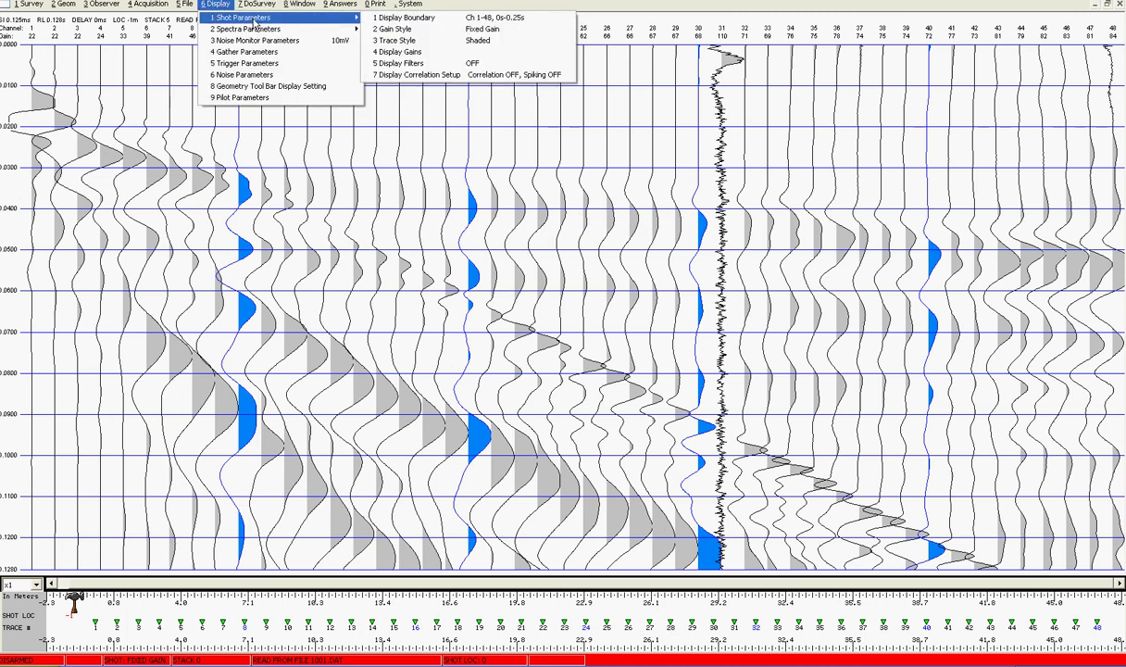
left_click(394, 42)
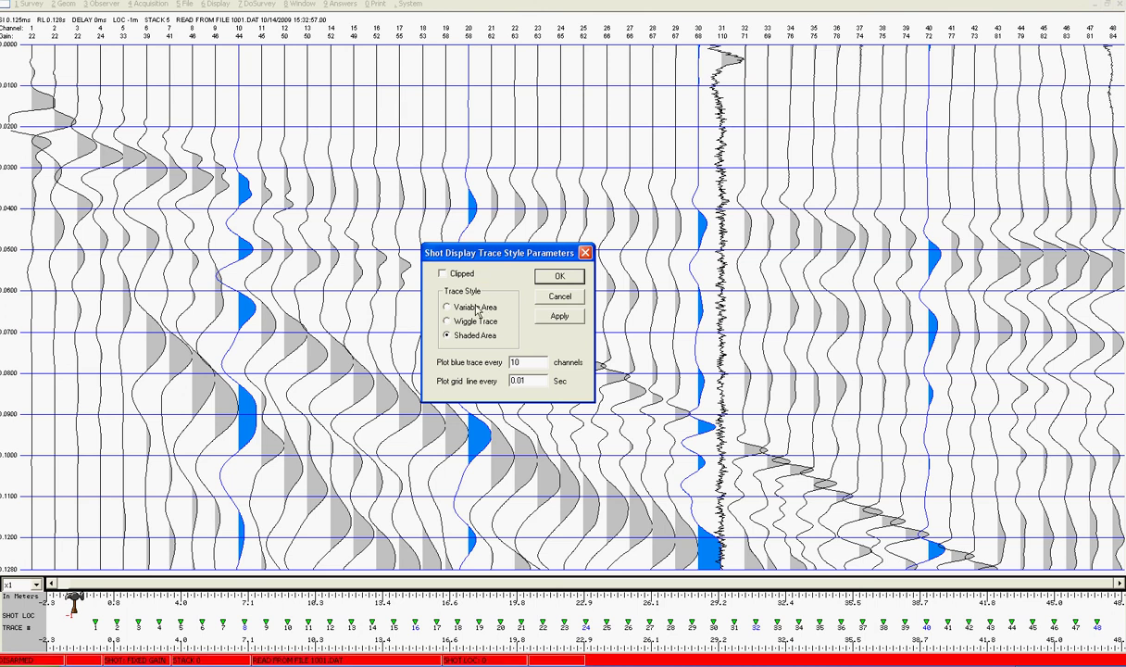
left_click(561, 316)
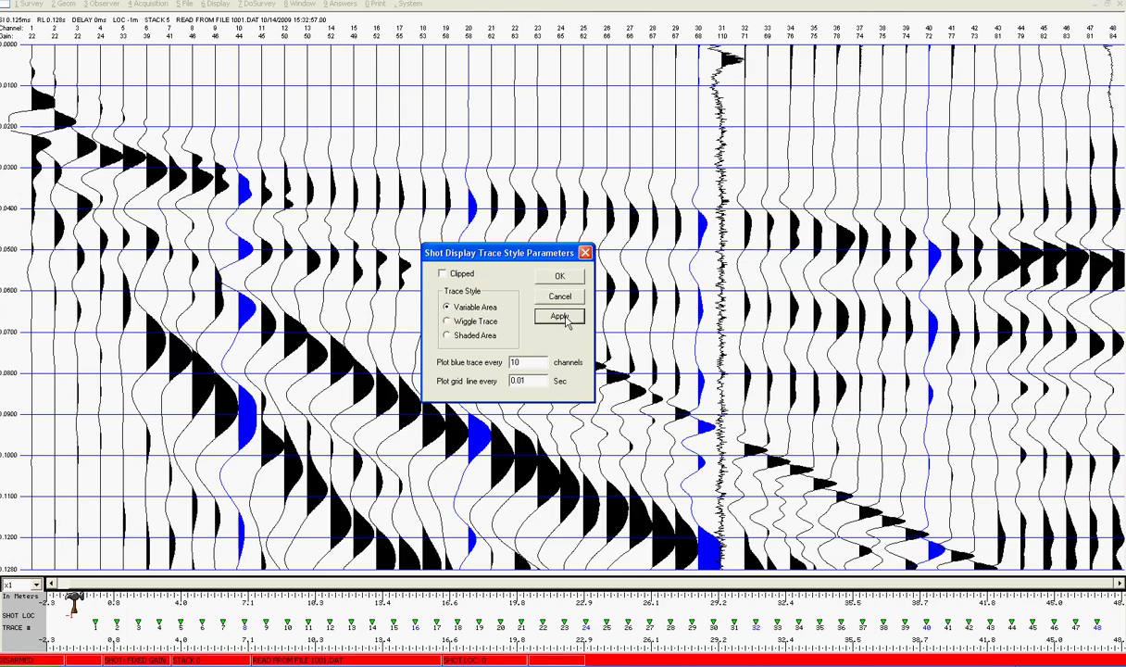
left_click(559, 276)
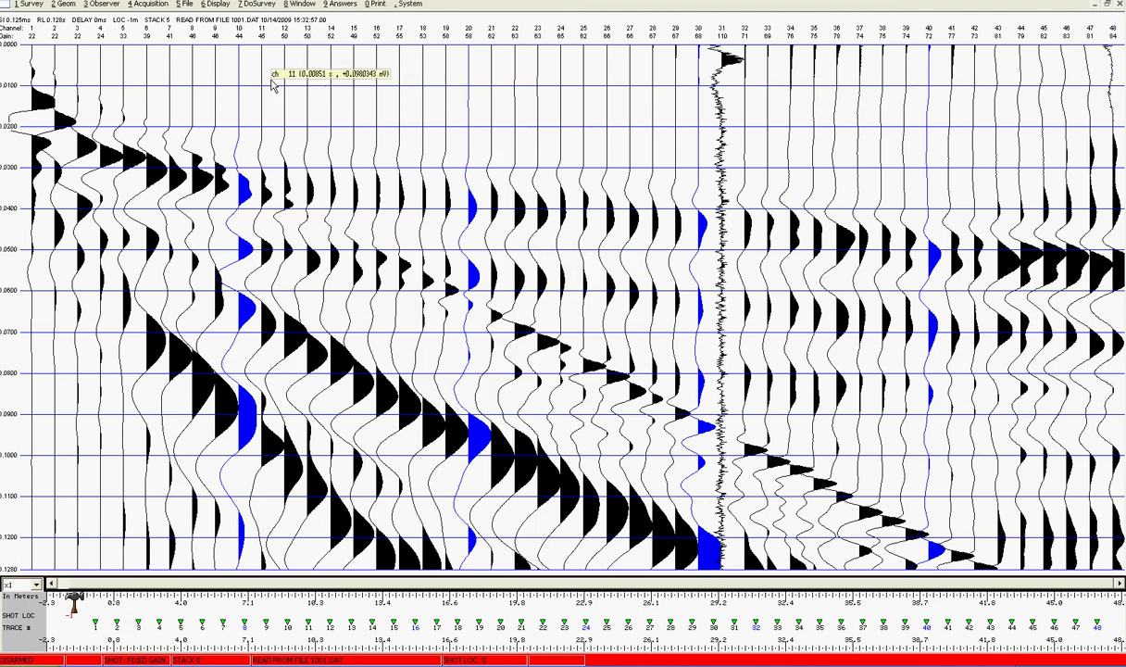